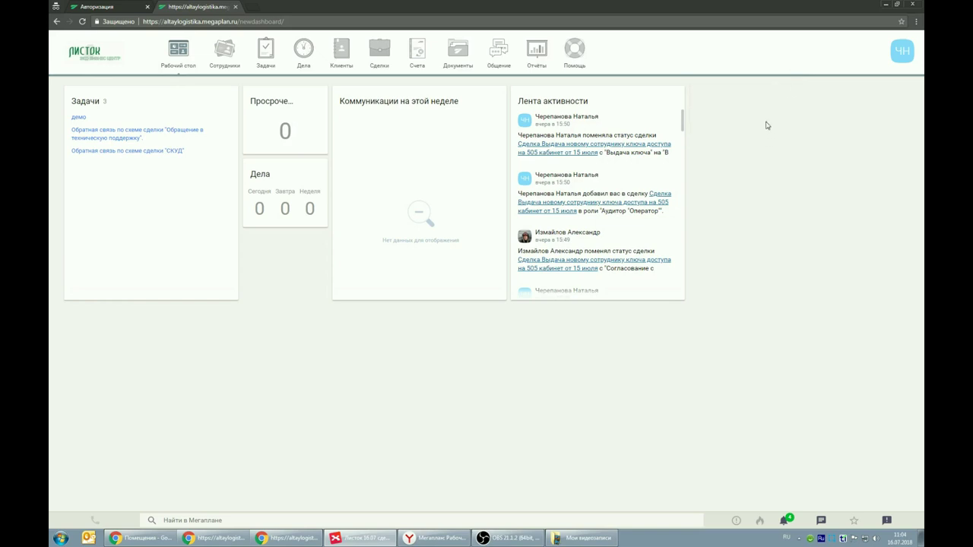
Look through the notifications list, then the chat window from the dashboard, closing each one after viewing.
{"action": "mouse_move", "coordinate": [711, 127]}
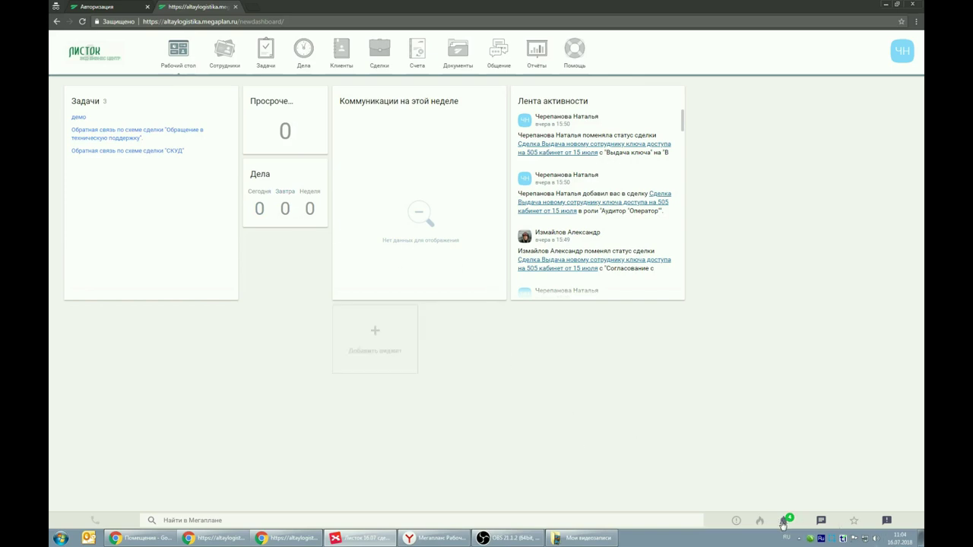
{"action": "left_click", "coordinate": [785, 521]}
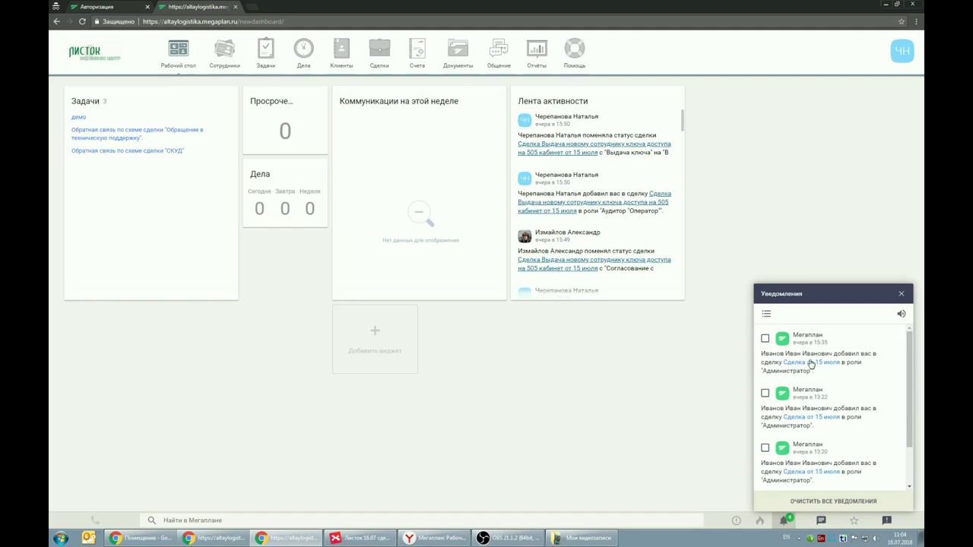
{"action": "scroll", "coordinate": [810, 361], "scroll_direction": "down", "scroll_amount": 1}
{"action": "scroll", "coordinate": [811, 356], "scroll_direction": "up", "scroll_amount": 1}
{"action": "left_click", "coordinate": [902, 294]}
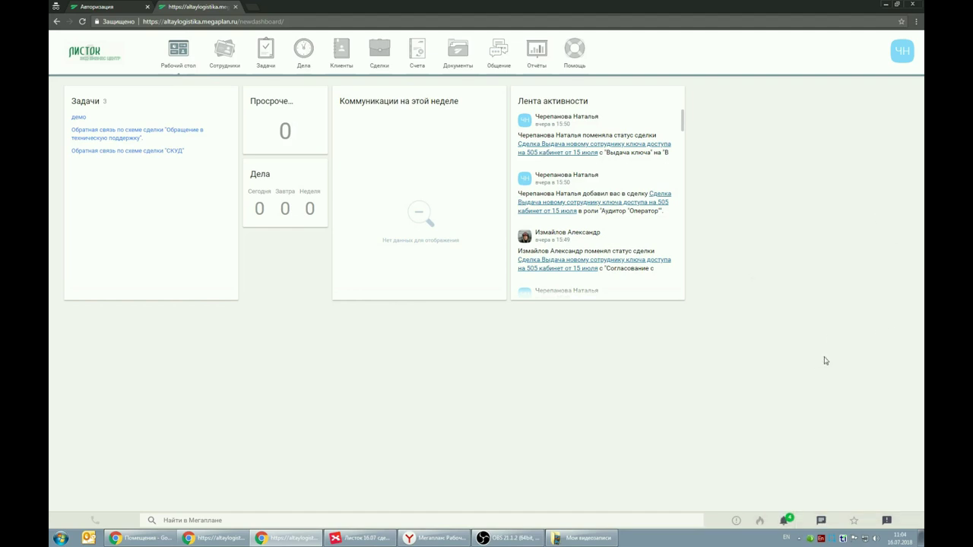
{"action": "left_click", "coordinate": [820, 520]}
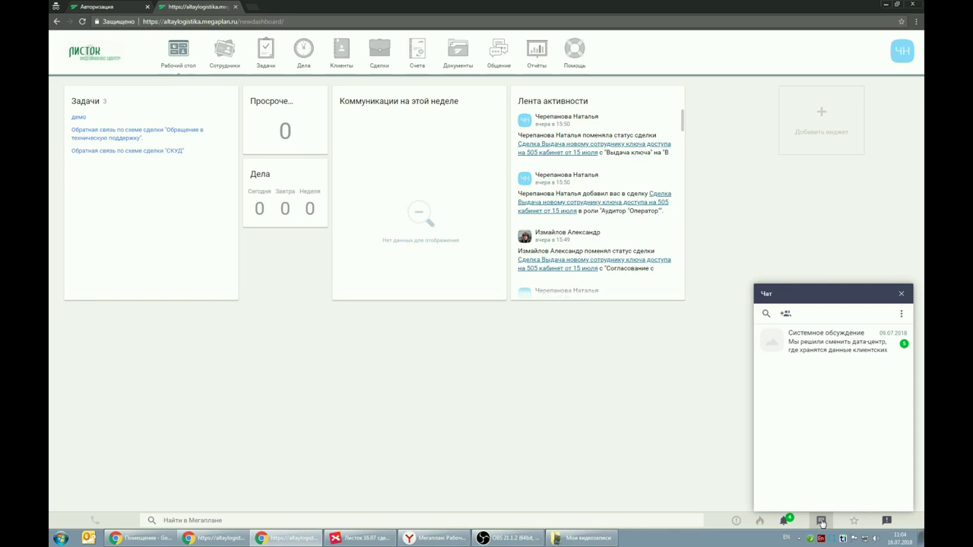
{"action": "left_click", "coordinate": [821, 521]}
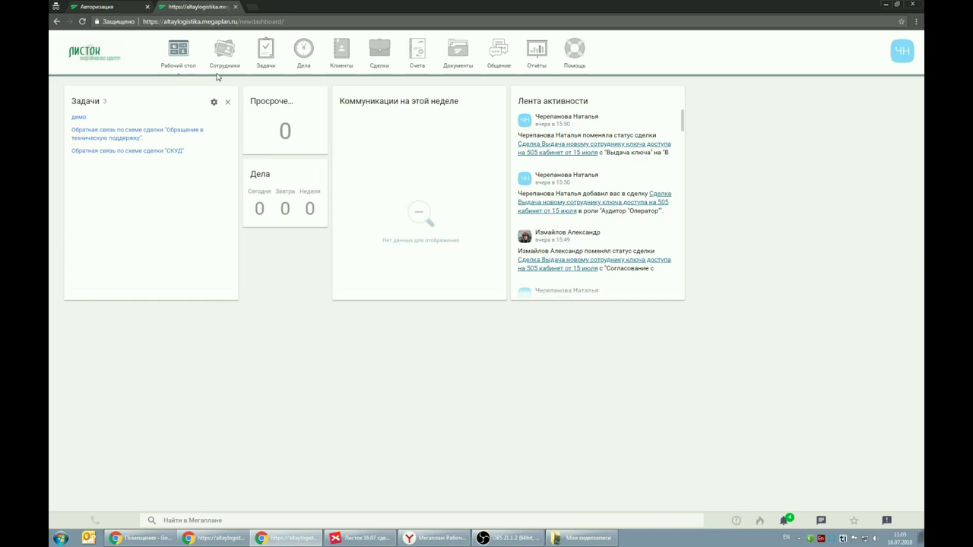
View the list of all employees, then go to the My Tasks list.
{"action": "mouse_move", "coordinate": [225, 55]}
{"action": "left_click", "coordinate": [212, 103]}
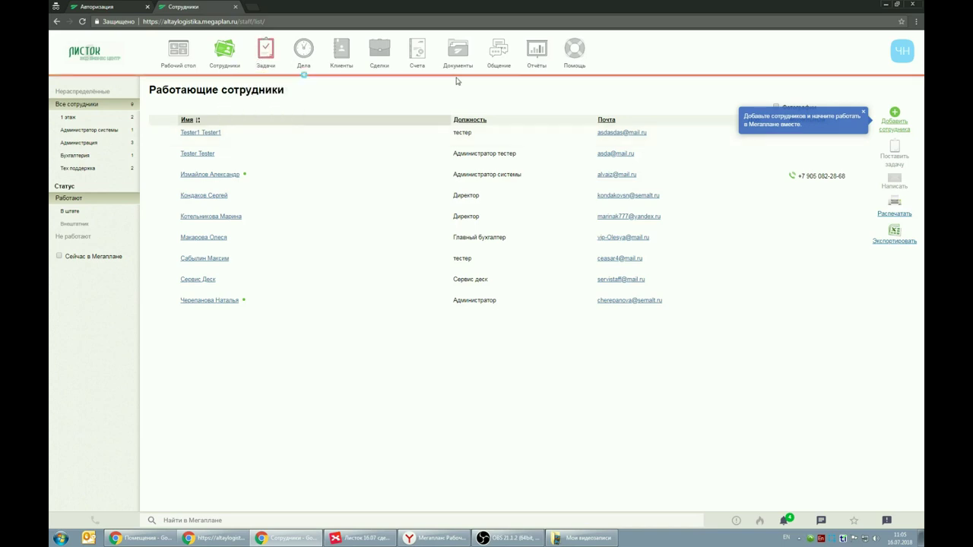
{"action": "left_click", "coordinate": [270, 60]}
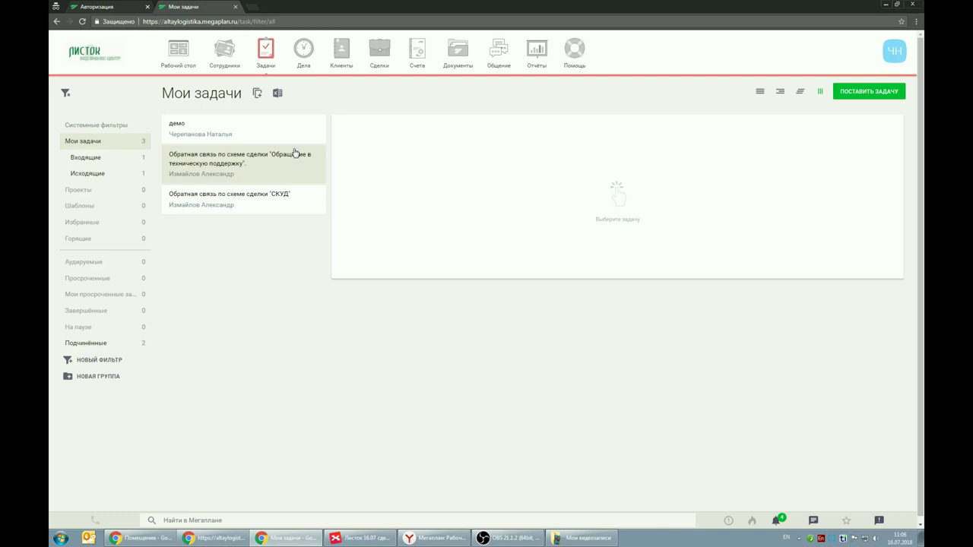
Show the tasks as a Gantt chart for a moment, leaving the task list in table view.
{"action": "left_click", "coordinate": [759, 92]}
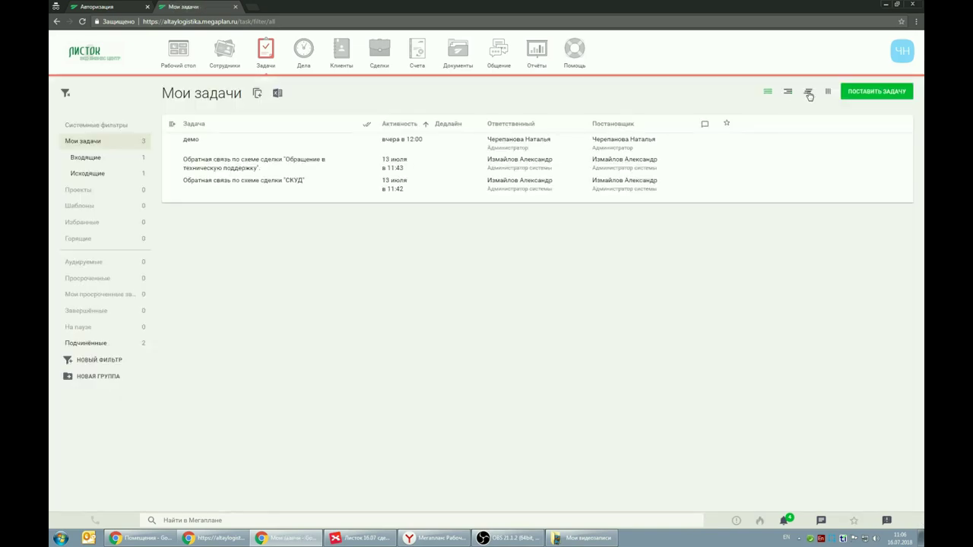
{"action": "left_click", "coordinate": [809, 92]}
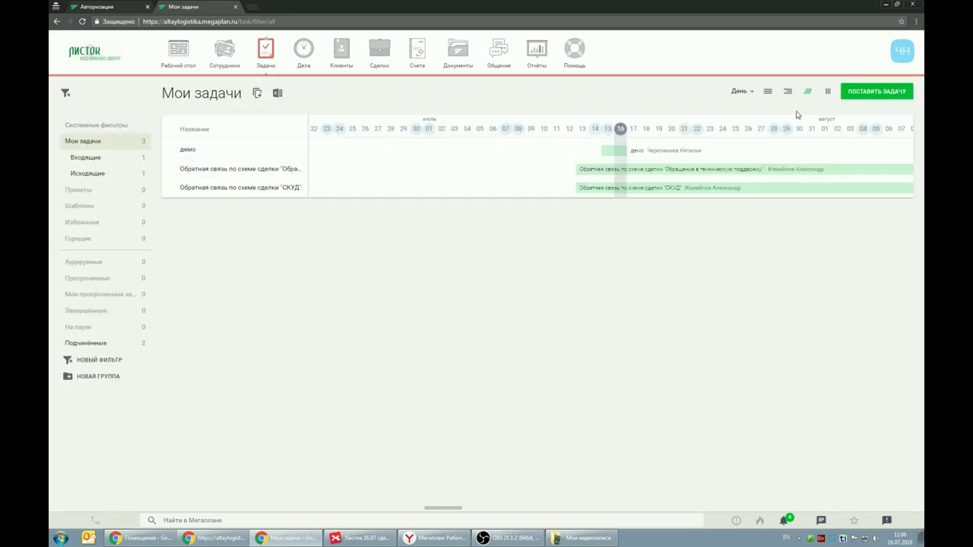
{"action": "left_click", "coordinate": [767, 92]}
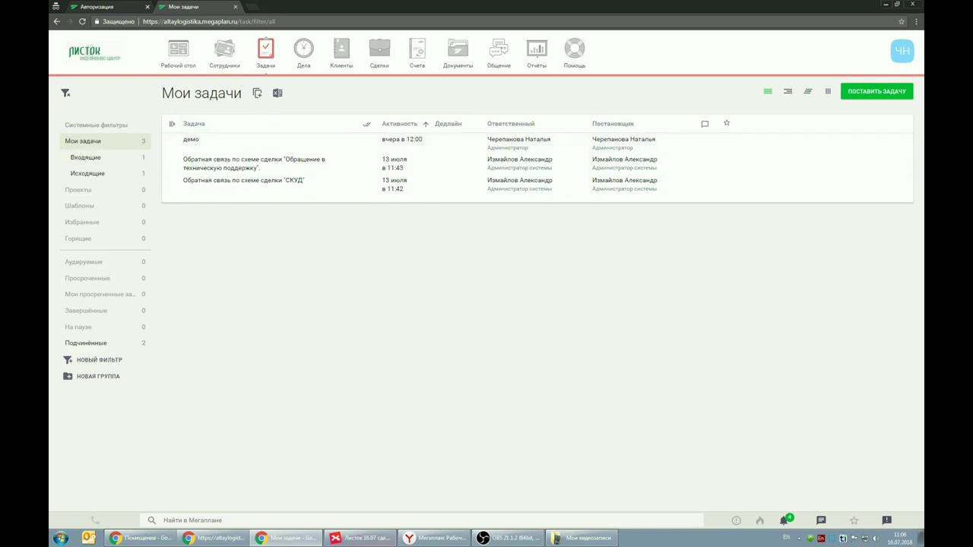
Start a new task filter and set its condition field to "Заказчики".
{"action": "left_click", "coordinate": [98, 362]}
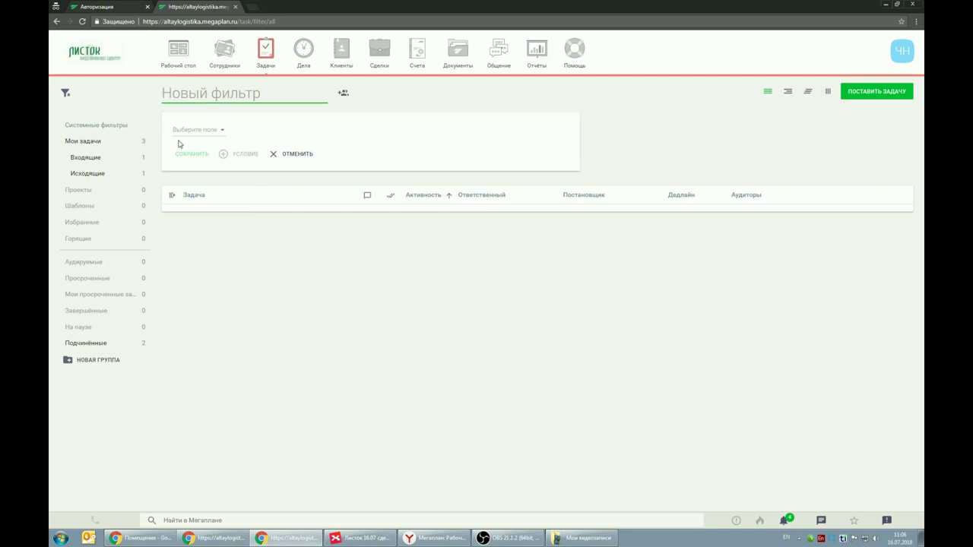
{"action": "left_click", "coordinate": [191, 130]}
{"action": "scroll", "coordinate": [200, 243], "scroll_direction": "down", "scroll_amount": 1}
{"action": "scroll", "coordinate": [205, 224], "scroll_direction": "down", "scroll_amount": 5}
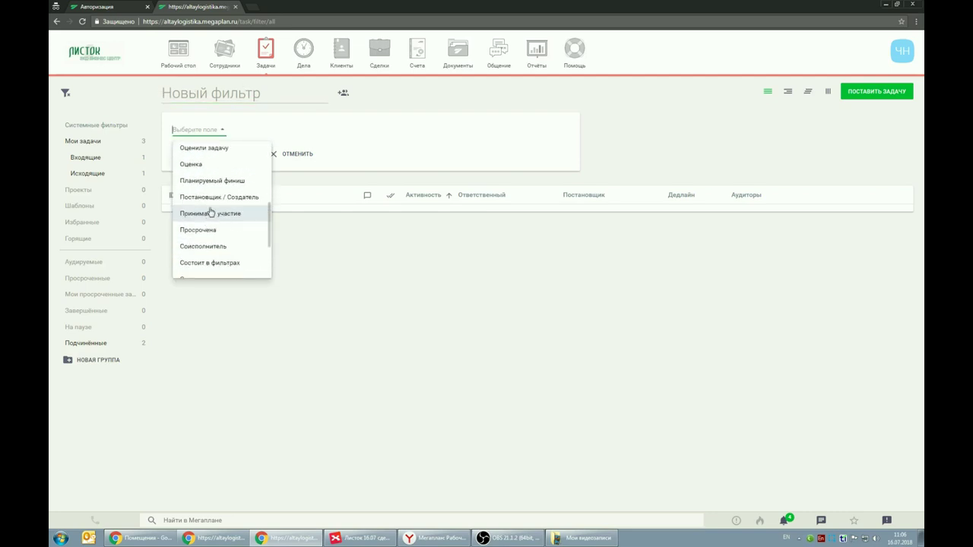
{"action": "left_click", "coordinate": [219, 222]}
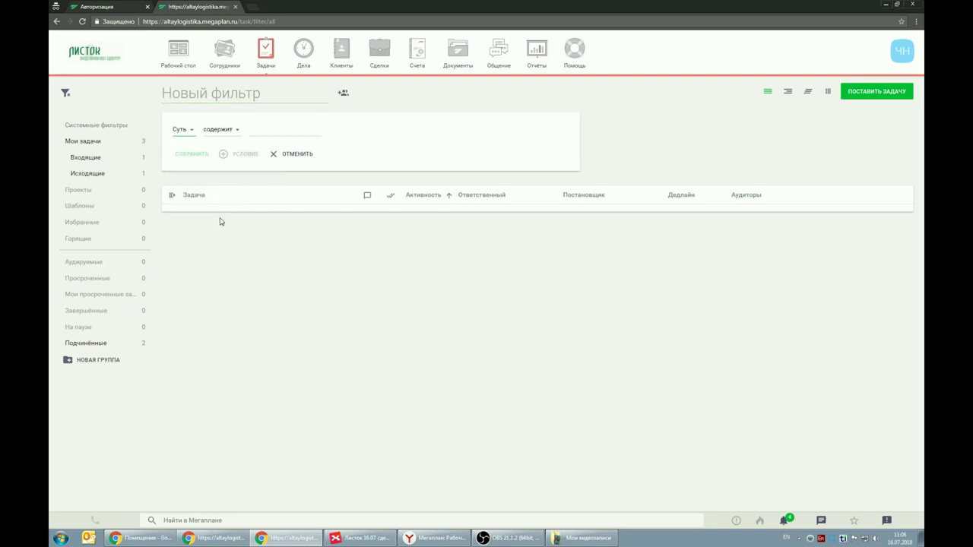
{"action": "left_click", "coordinate": [181, 129]}
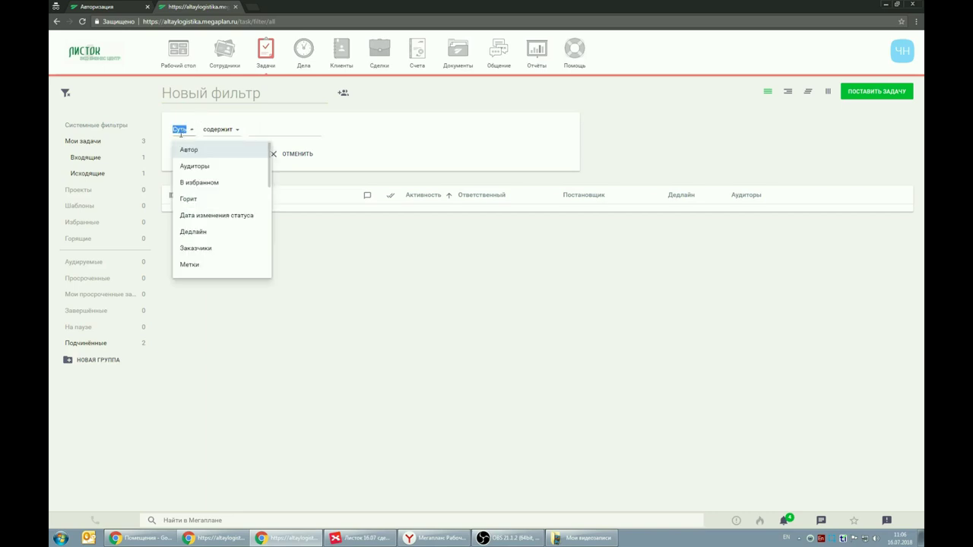
{"action": "left_click", "coordinate": [207, 248]}
Add "Лобное место" and ООО "Наша Компания" as the customers in the filter condition.
{"action": "left_click", "coordinate": [262, 133]}
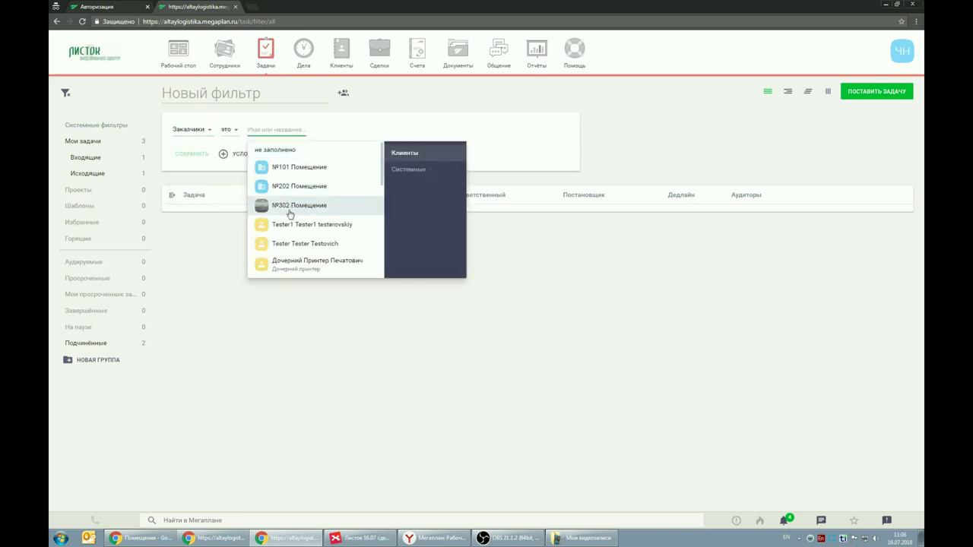
{"action": "scroll", "coordinate": [296, 244], "scroll_direction": "down", "scroll_amount": 5}
{"action": "left_click", "coordinate": [301, 251]}
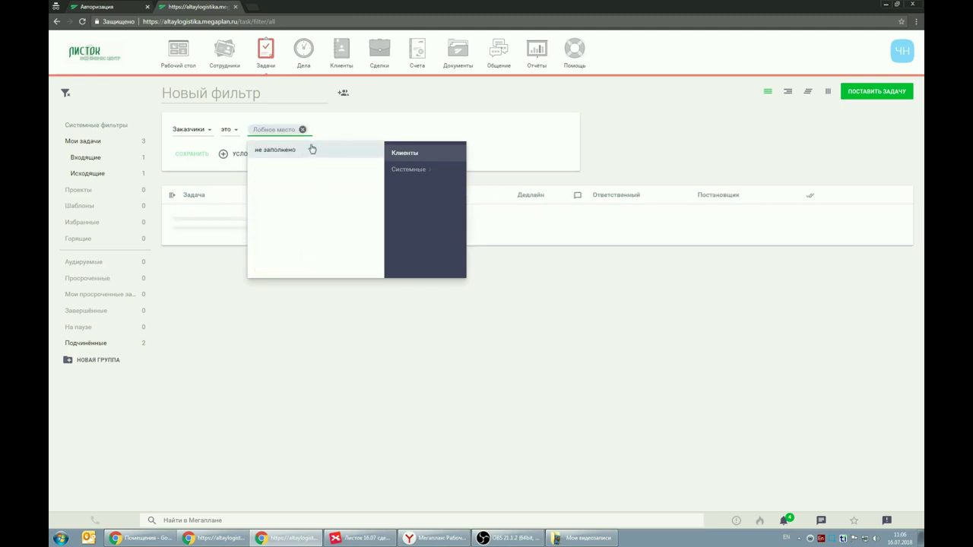
{"action": "scroll", "coordinate": [273, 194], "scroll_direction": "down", "scroll_amount": 6}
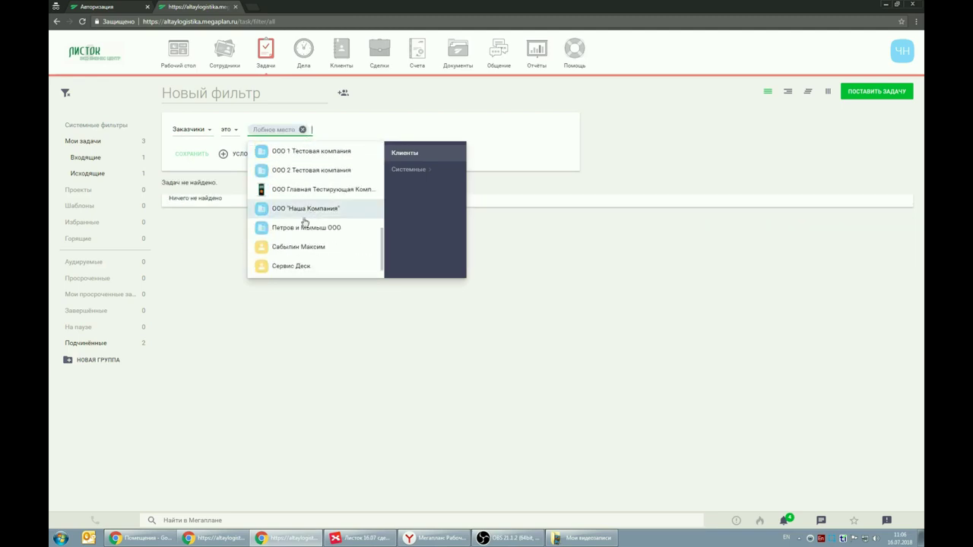
{"action": "left_click", "coordinate": [300, 210]}
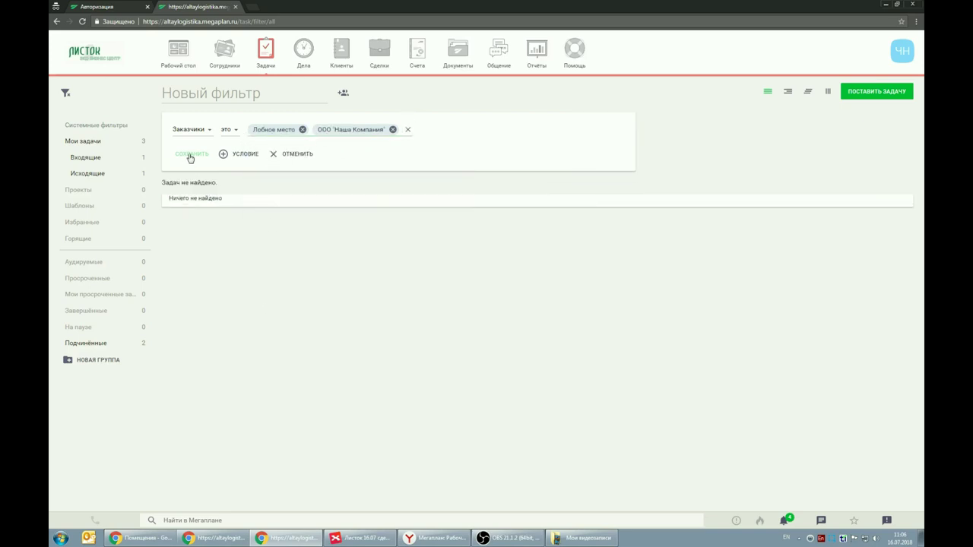
Save the task filter under the name "Имя" and open it for editing.
{"action": "left_click", "coordinate": [225, 95]}
{"action": "type", "text": "Имя"}
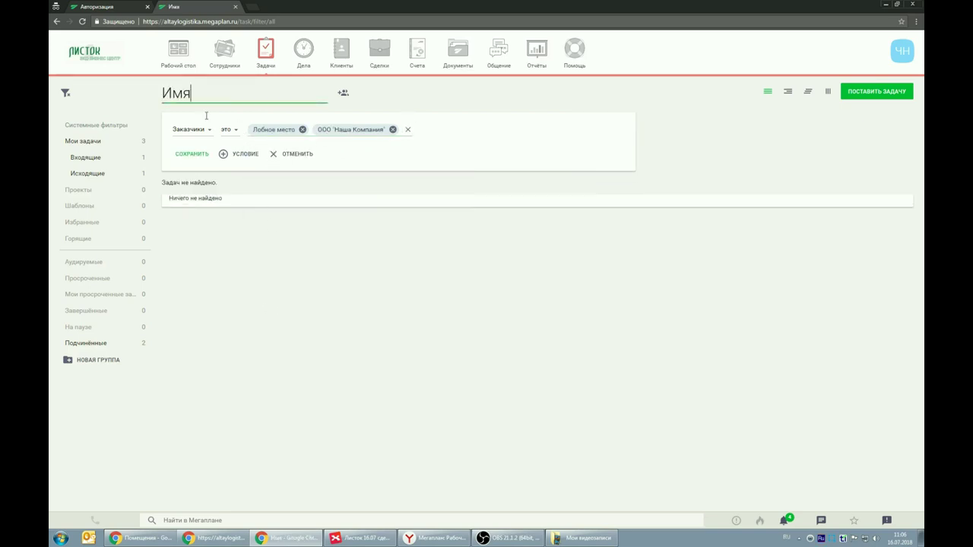
{"action": "left_click", "coordinate": [194, 153]}
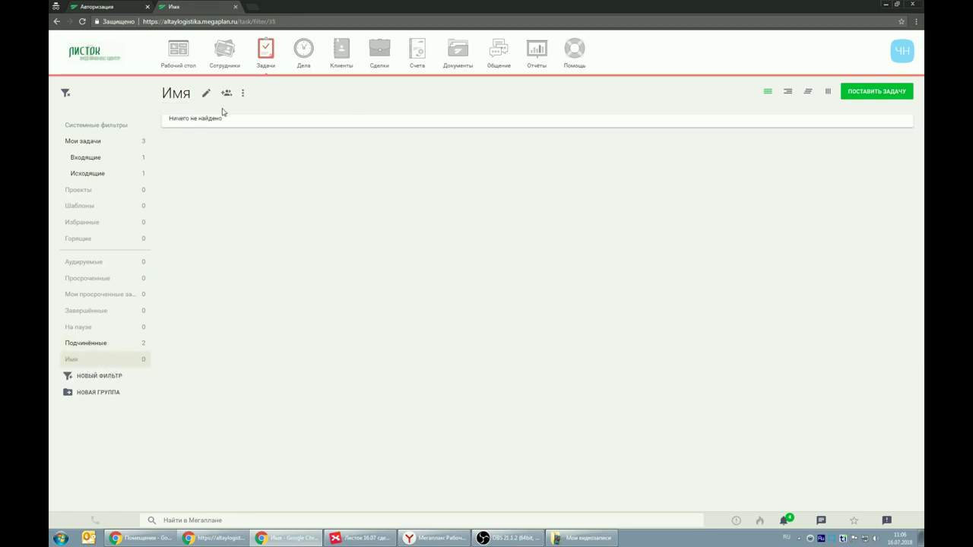
{"action": "left_click", "coordinate": [206, 93]}
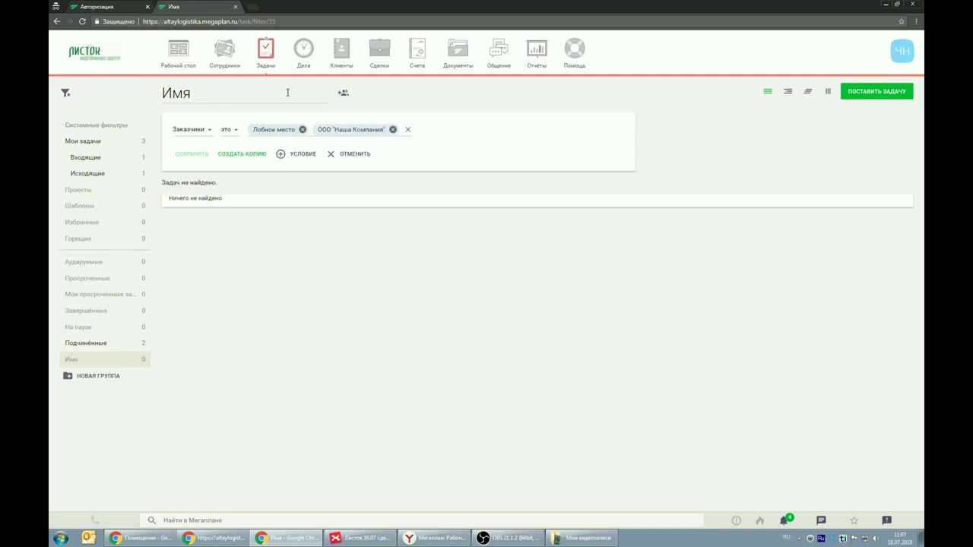
Open the weekly calendar of the "Дела" section, dismiss its hint and look over the week's schedule.
{"action": "mouse_move", "coordinate": [272, 56]}
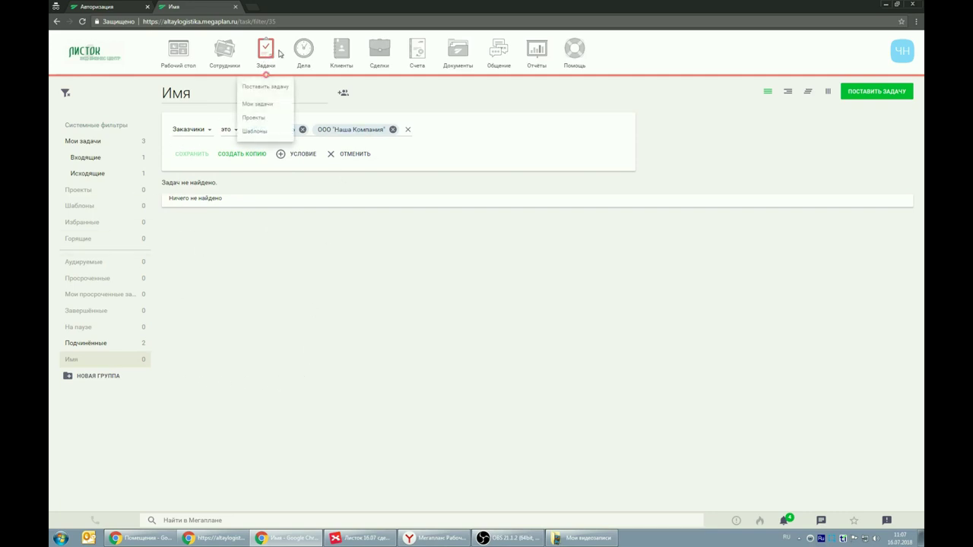
{"action": "left_click", "coordinate": [302, 52]}
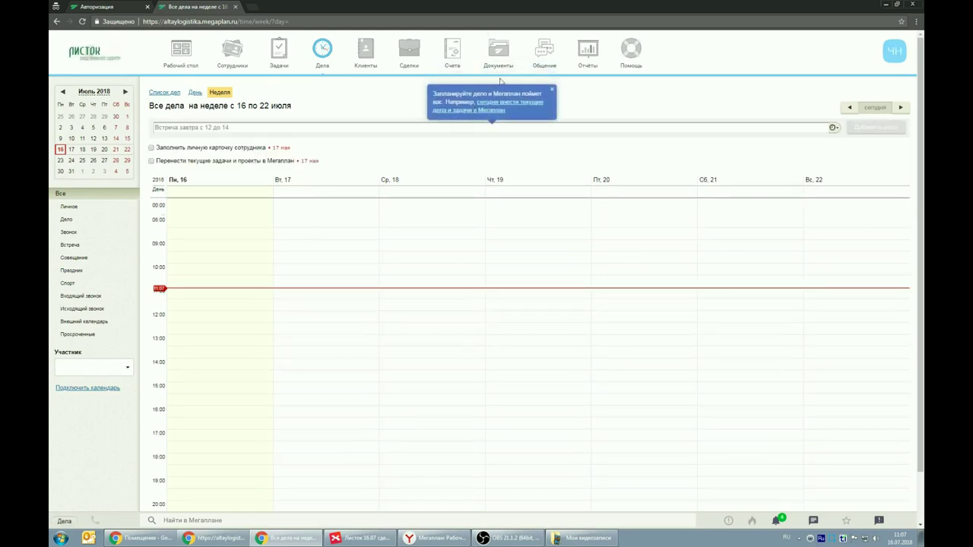
{"action": "left_click", "coordinate": [552, 92]}
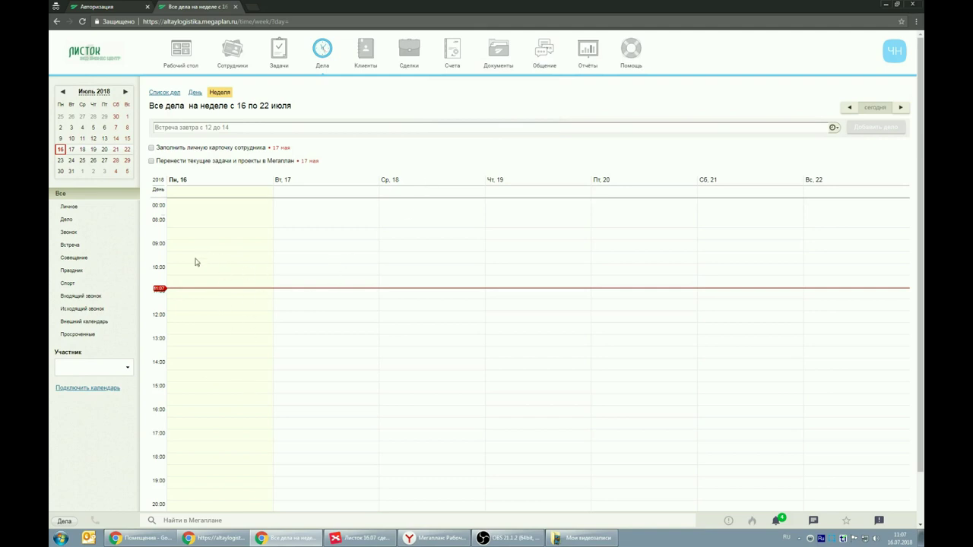
{"action": "scroll", "coordinate": [218, 427], "scroll_direction": "down", "scroll_amount": 1}
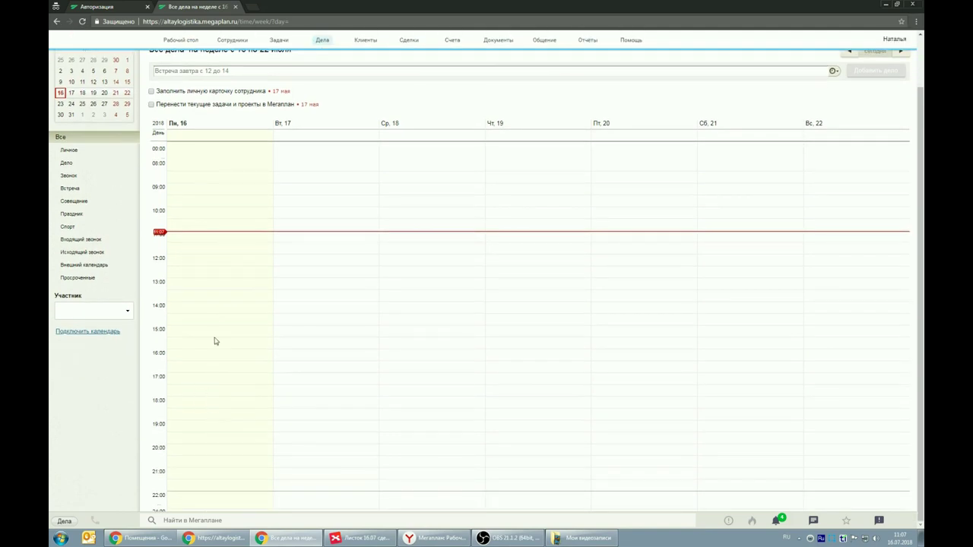
{"action": "scroll", "coordinate": [214, 341], "scroll_direction": "up", "scroll_amount": 1}
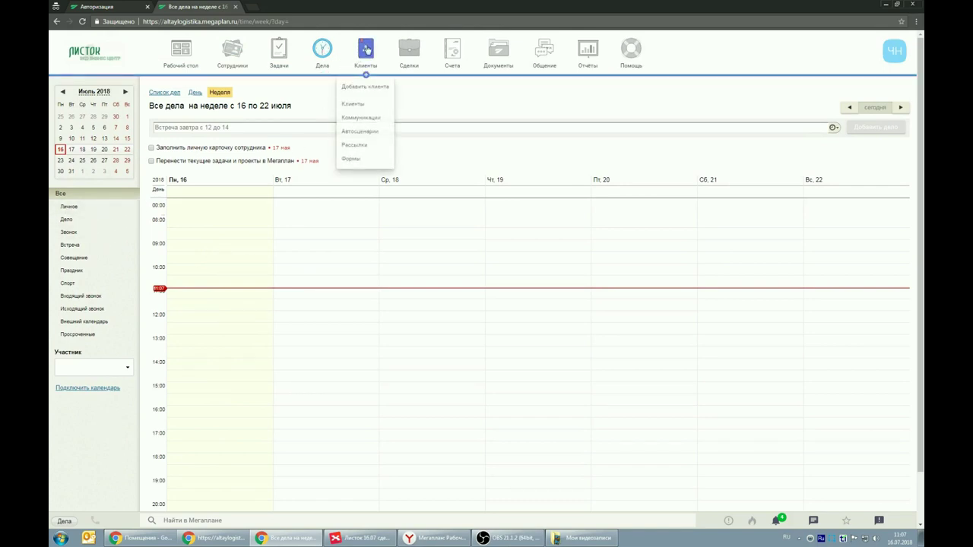
View the list of all contacts in the clients section, then the My Deals list.
{"action": "left_click", "coordinate": [357, 100]}
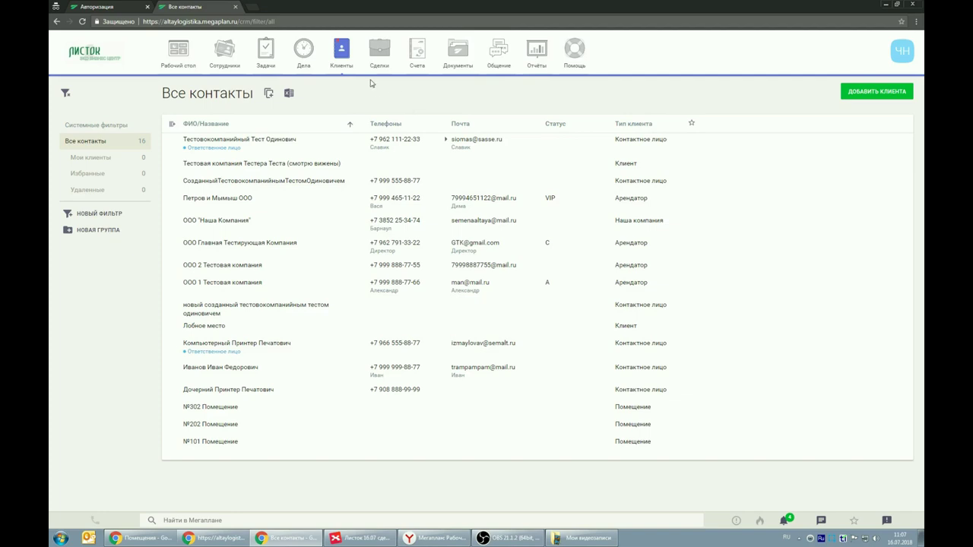
{"action": "left_click", "coordinate": [381, 58]}
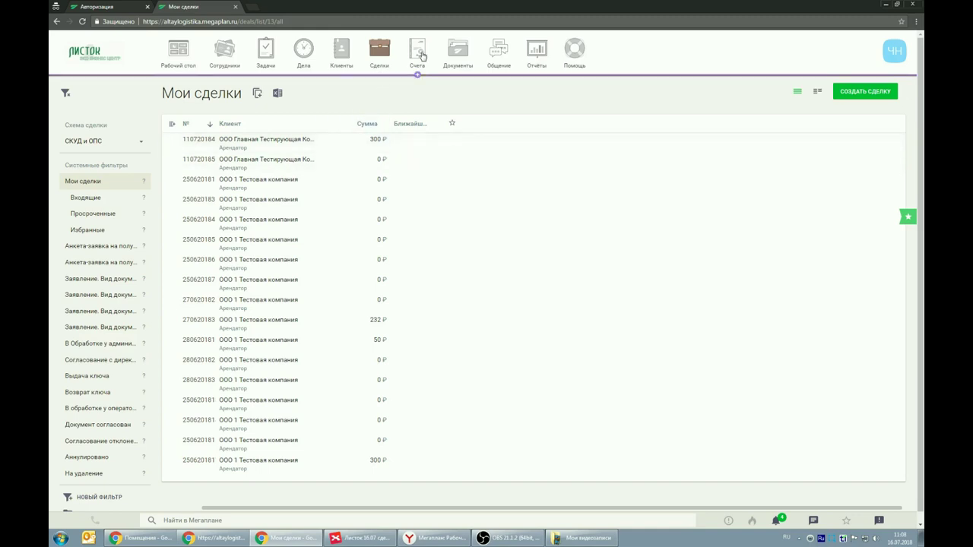
{"action": "mouse_move", "coordinate": [418, 67]}
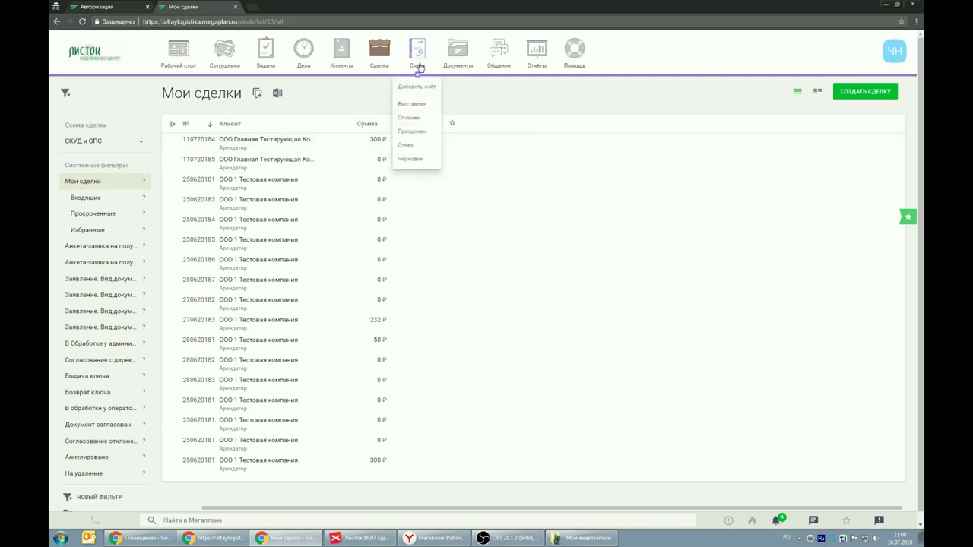
{"action": "mouse_move", "coordinate": [458, 70]}
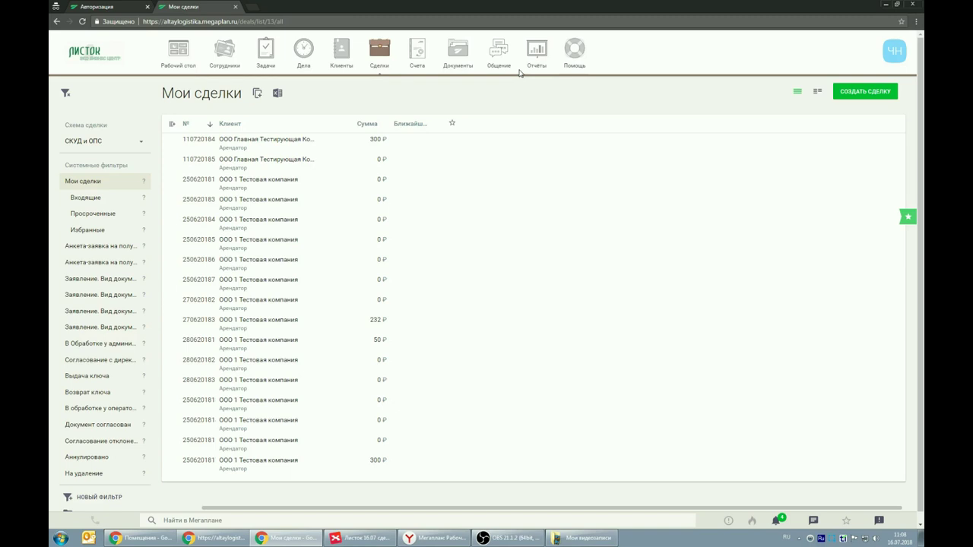
{"action": "mouse_move", "coordinate": [502, 52]}
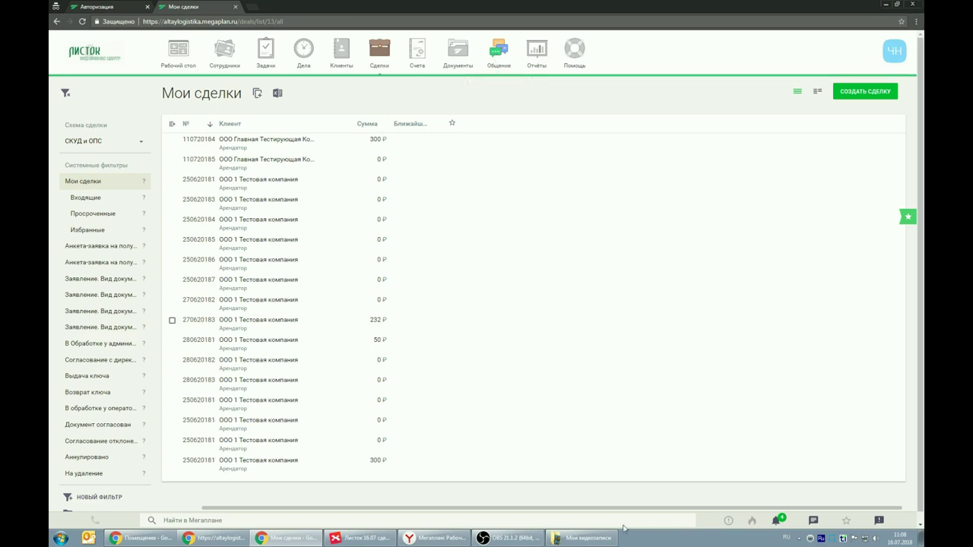
Check the chat window briefly, close it and open the discussion topics list of the "Общение" section.
{"action": "left_click", "coordinate": [813, 521]}
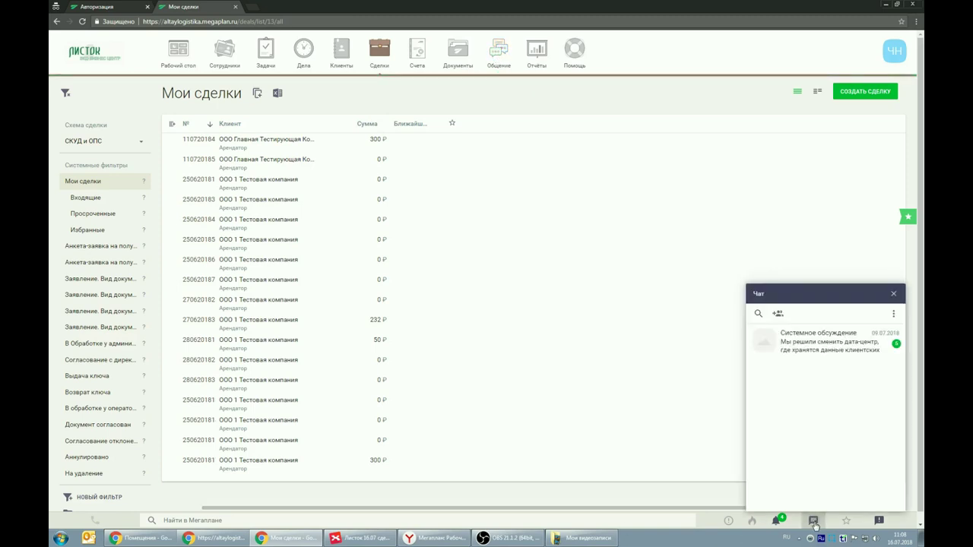
{"action": "left_click", "coordinate": [813, 522]}
{"action": "left_click", "coordinate": [499, 53]}
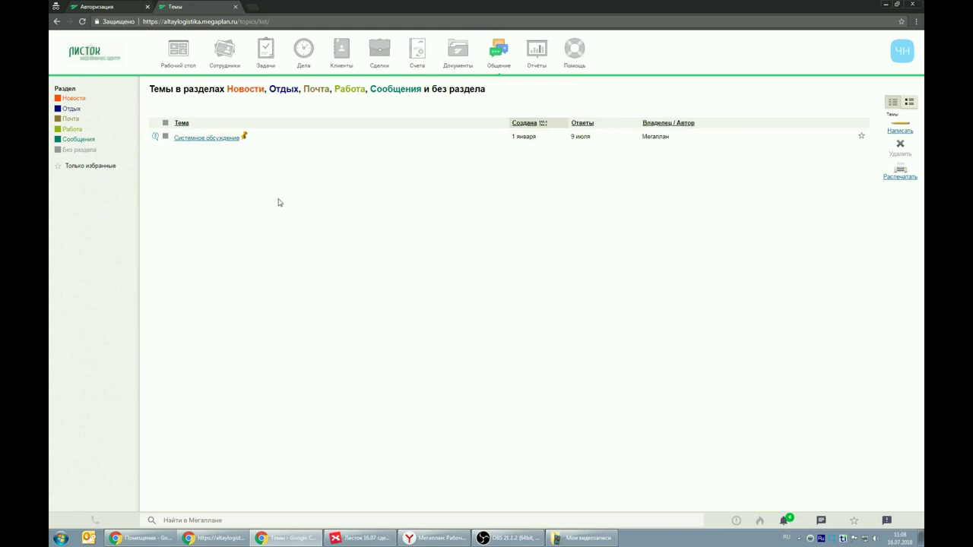
Open the reports section and look through the full list of available reports.
{"action": "left_click", "coordinate": [536, 50]}
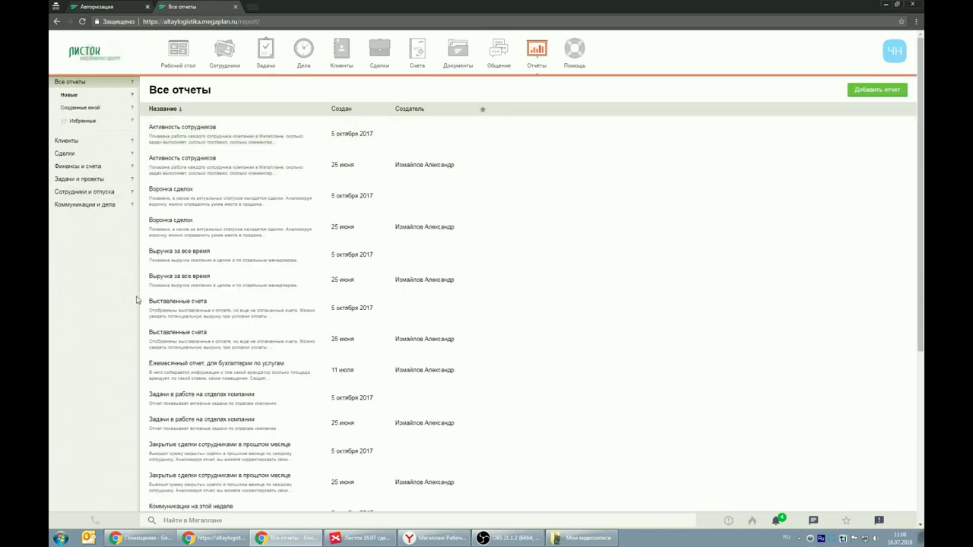
{"action": "scroll", "coordinate": [250, 416], "scroll_direction": "down", "scroll_amount": 3}
{"action": "scroll", "coordinate": [250, 416], "scroll_direction": "down", "scroll_amount": 3}
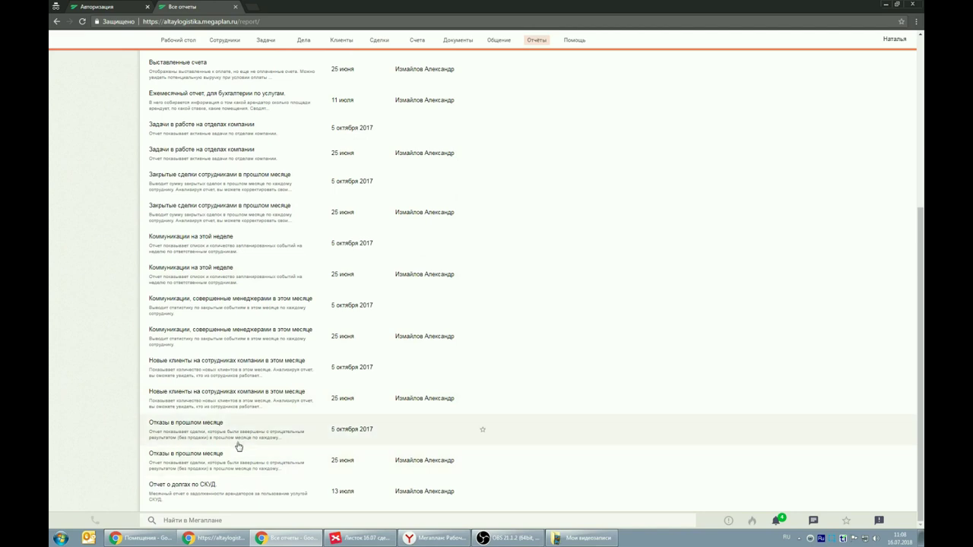
{"action": "scroll", "coordinate": [230, 434], "scroll_direction": "up", "scroll_amount": 5}
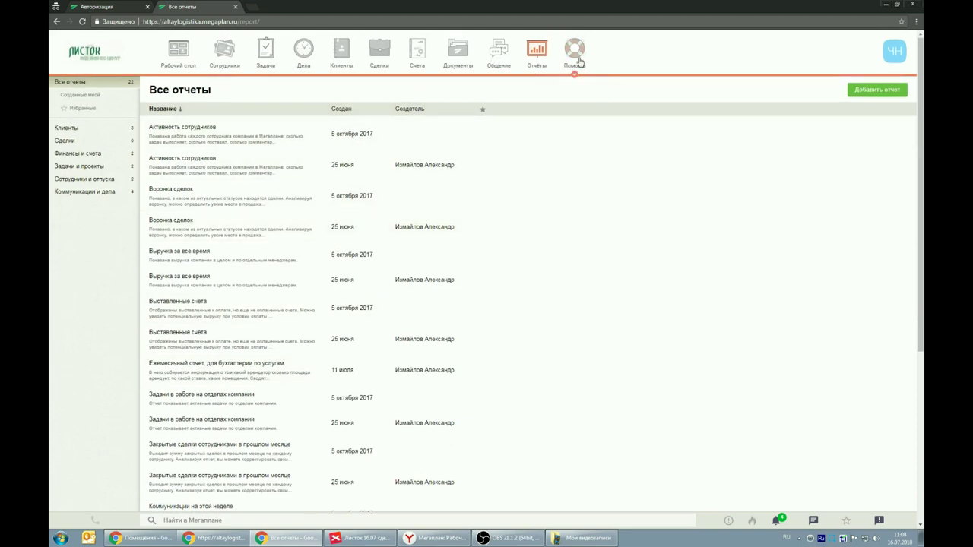
Open the Megaplan help center and look over its topics, work tips and videos.
{"action": "mouse_move", "coordinate": [576, 59]}
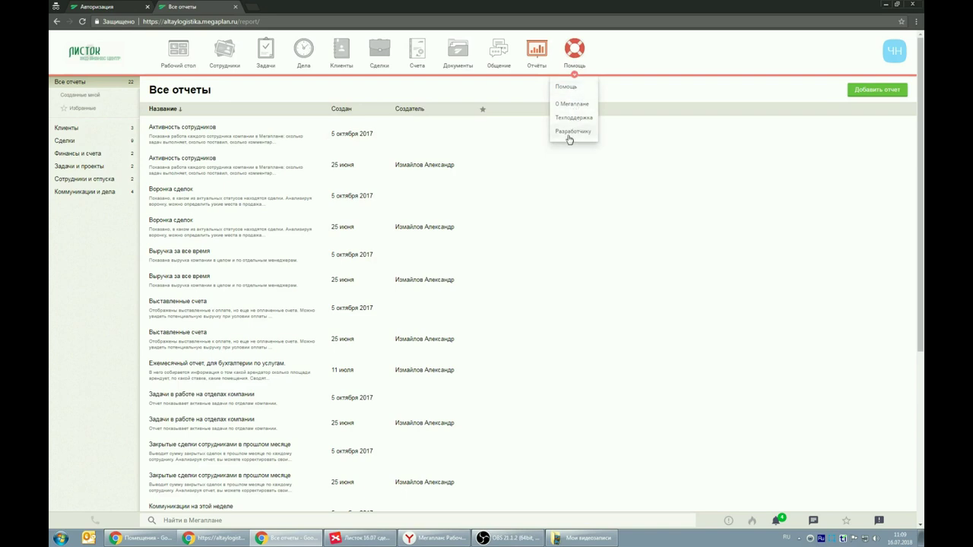
{"action": "left_click", "coordinate": [566, 87]}
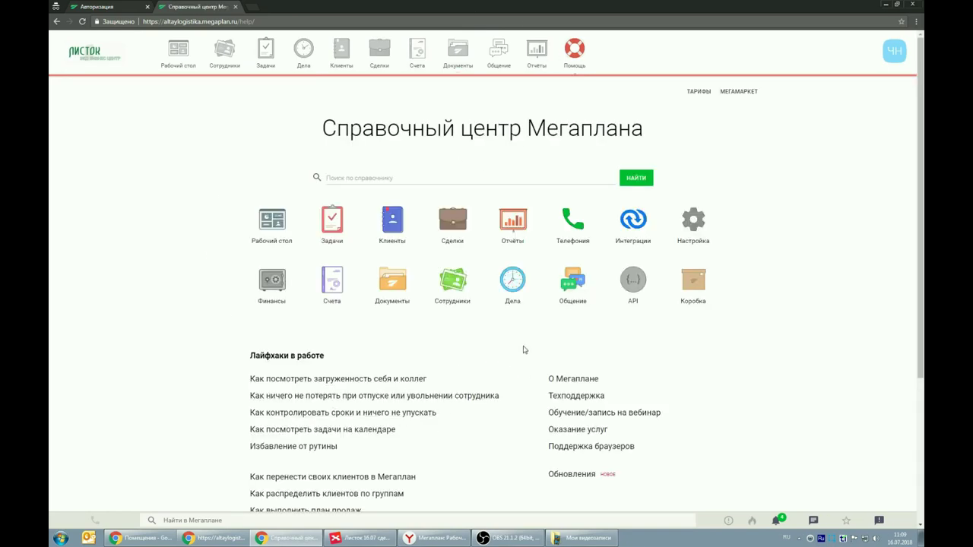
{"action": "scroll", "coordinate": [506, 319], "scroll_direction": "down", "scroll_amount": 4}
{"action": "scroll", "coordinate": [782, 284], "scroll_direction": "up", "scroll_amount": 4}
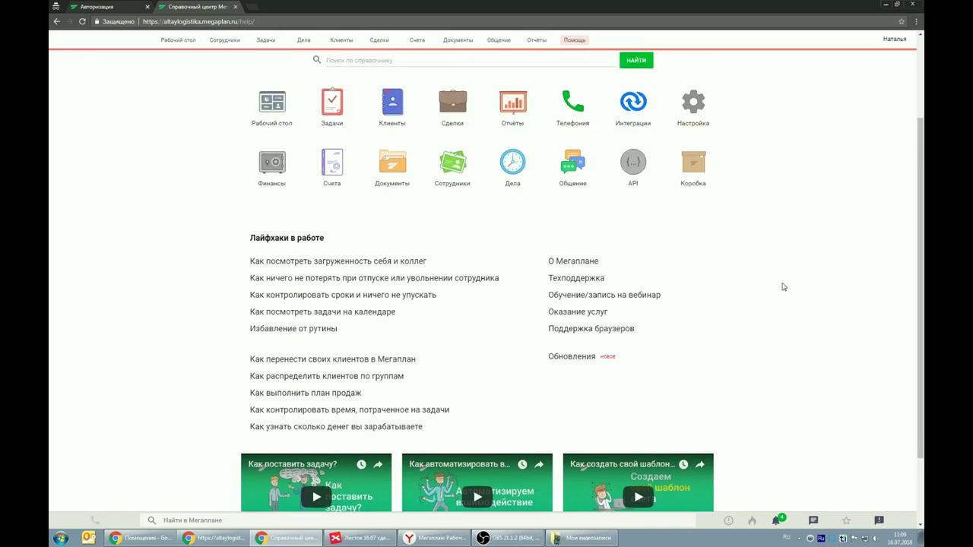